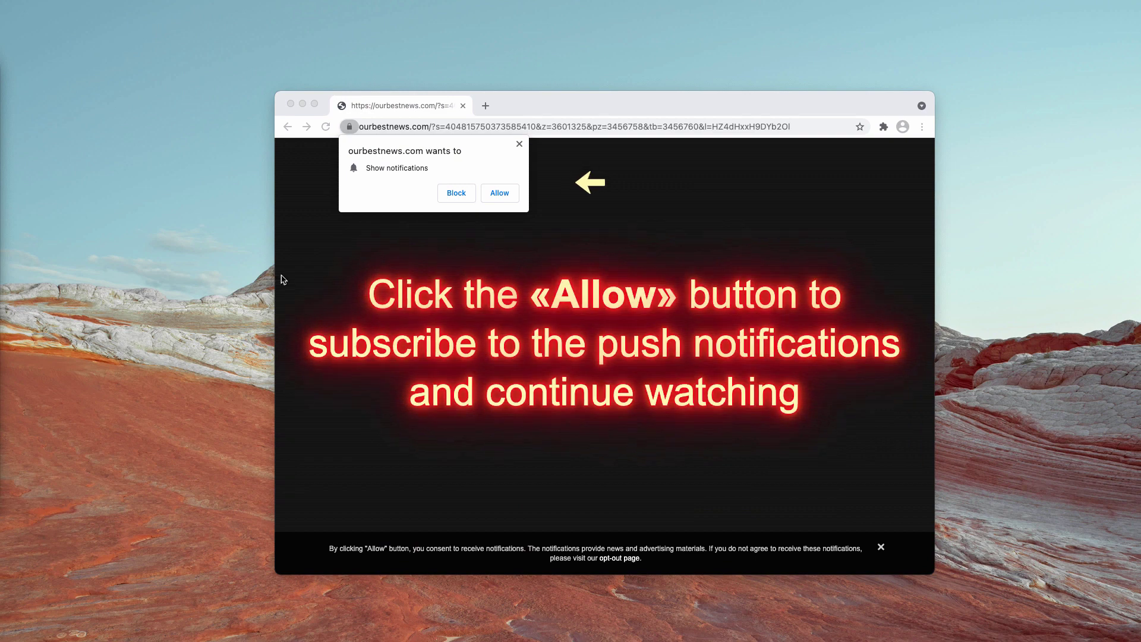
Step: Focus the Chrome window showing ourbestnews.com and nudge it slightly lower
left_click(660, 106)
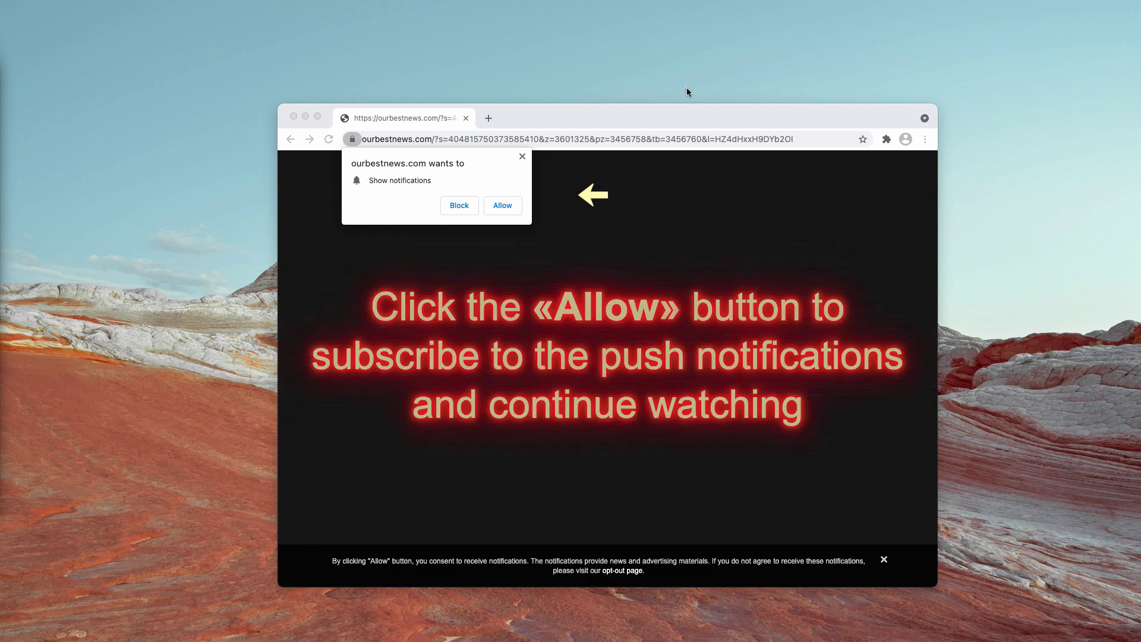
left_click_drag(690, 127, 691, 136)
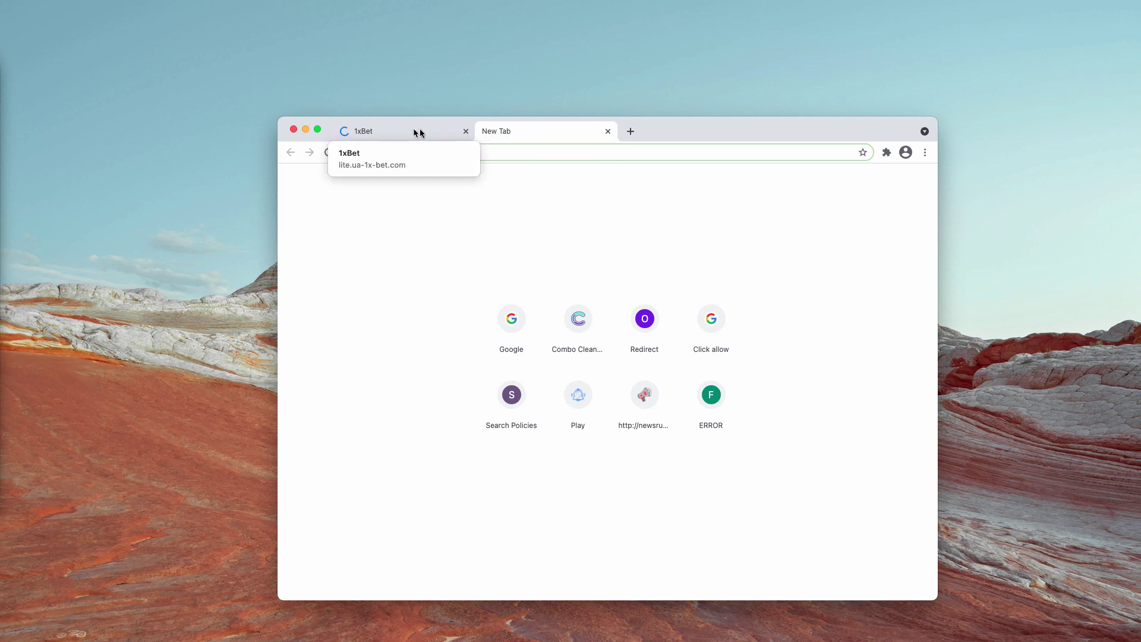
Step: Close the 1xBet tab and go to Settings > Site Settings > Notifications
left_click(465, 131)
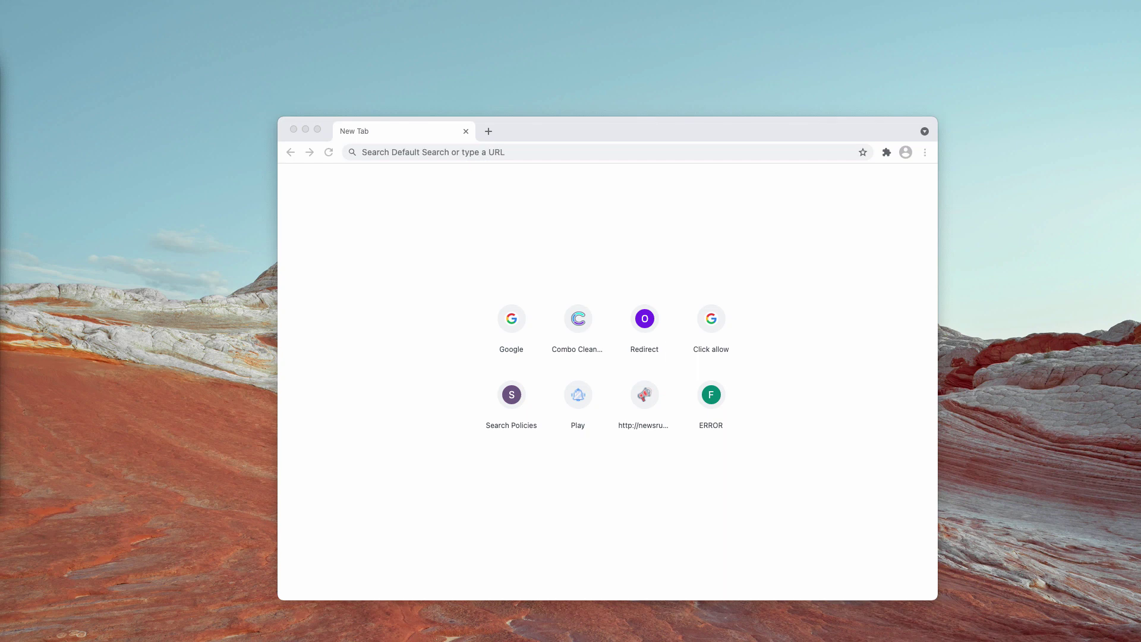
left_click(505, 207)
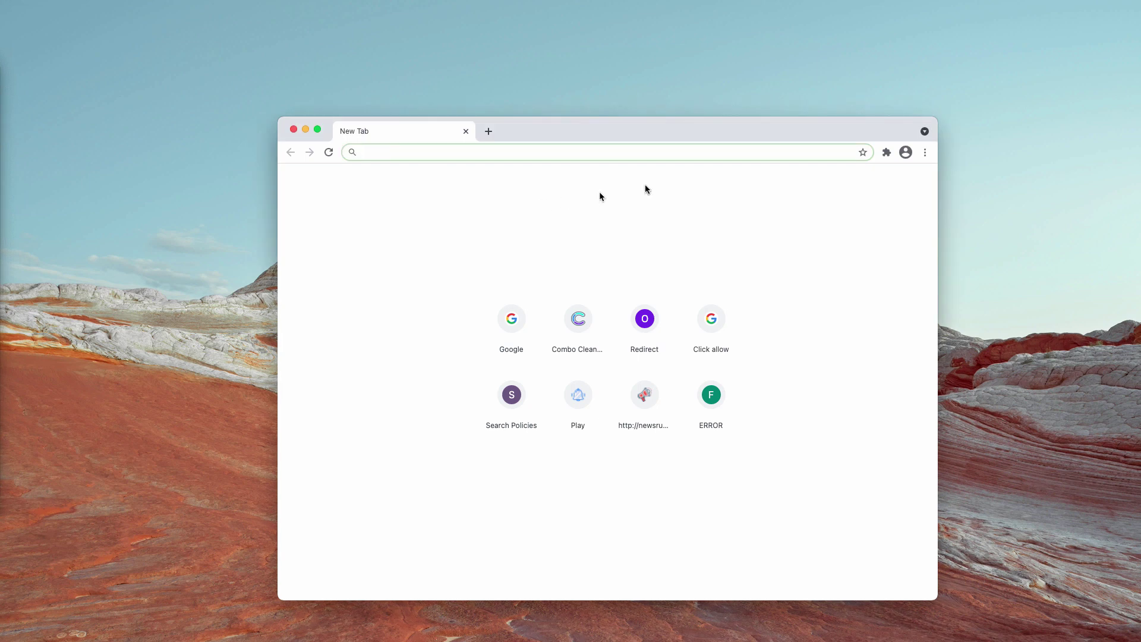
left_click(926, 151)
left_click(762, 388)
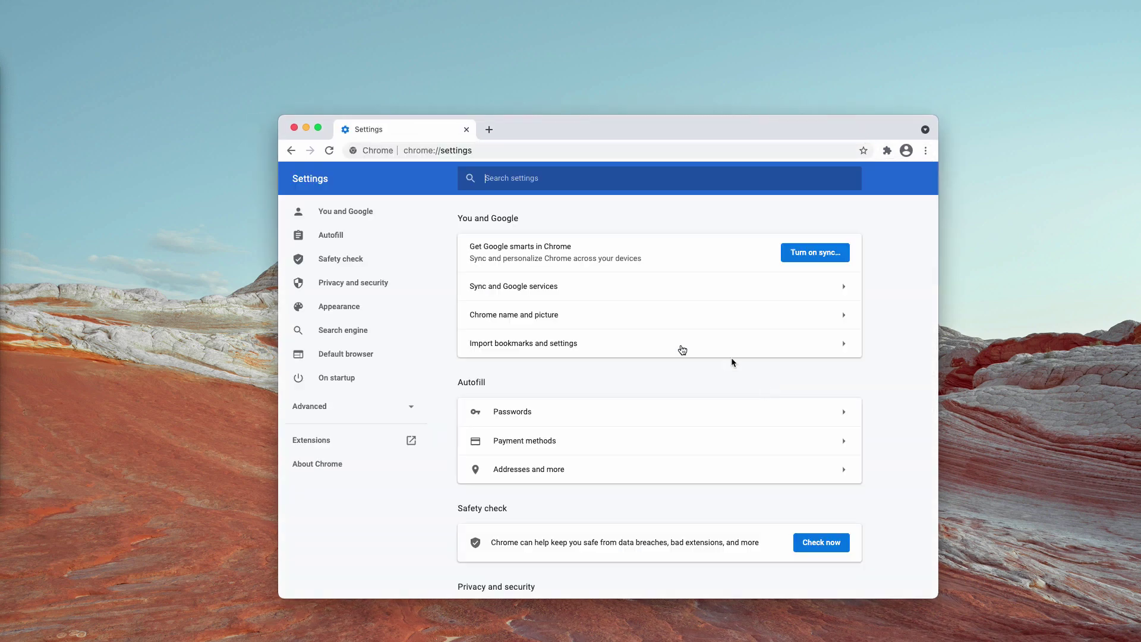
scroll(604, 341, "down", 5)
scroll(556, 406, "down", 2)
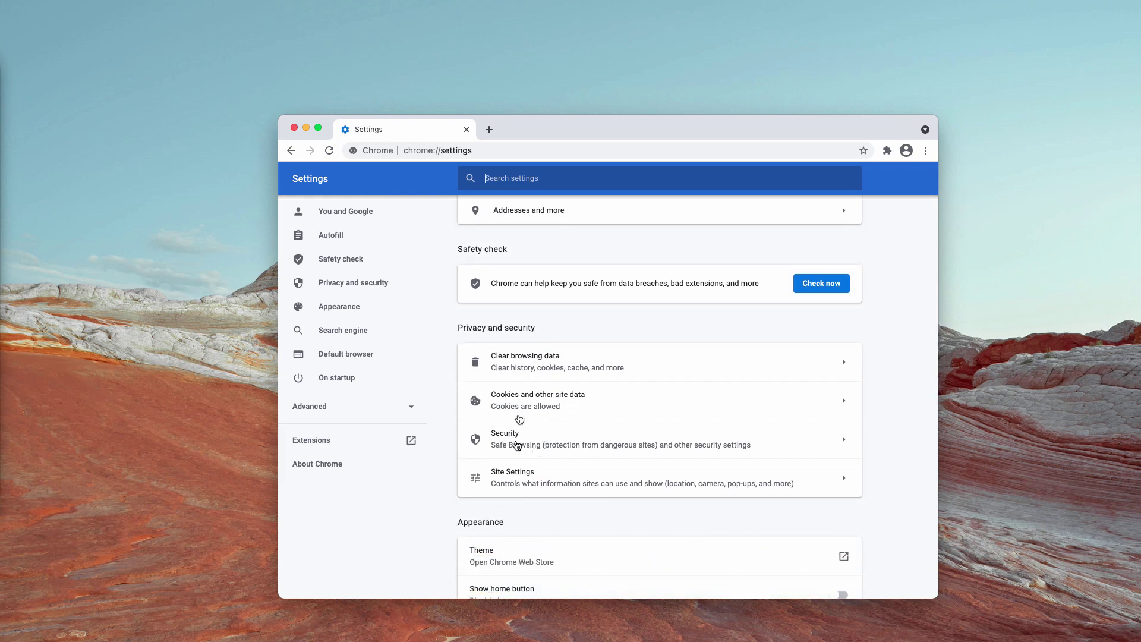
left_click(505, 473)
scroll(490, 489, "down", 5)
left_click(510, 519)
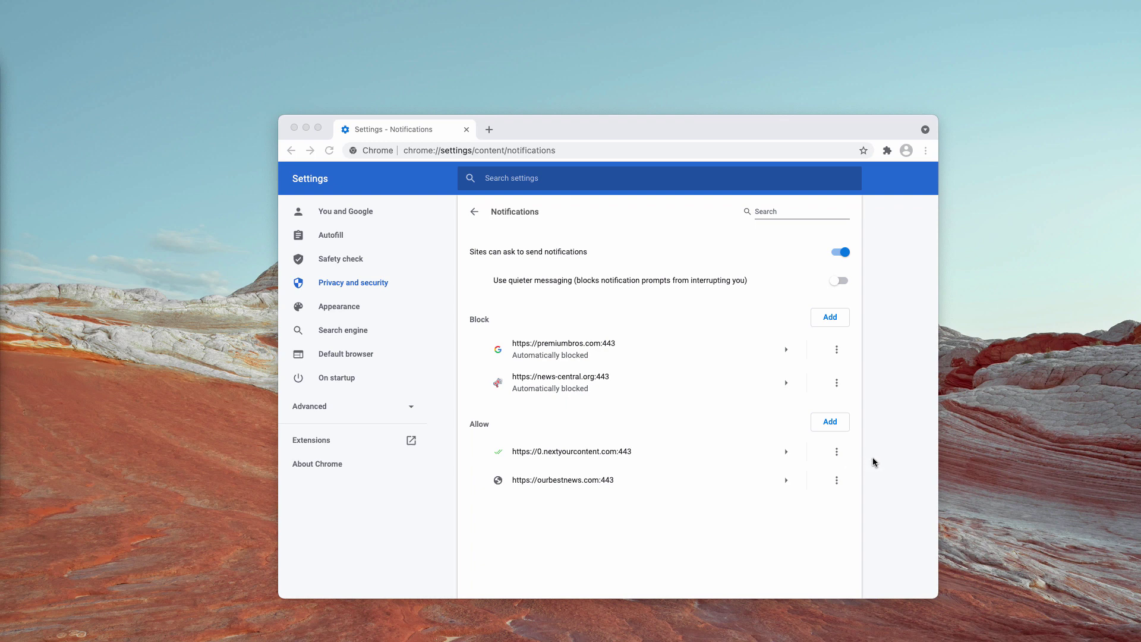
Step: Remove 0.nextyourcontent.com and ourbestnews.com from allowed notifications, then load combocleaner.com
left_click(836, 452)
left_click(814, 494)
left_click(837, 452)
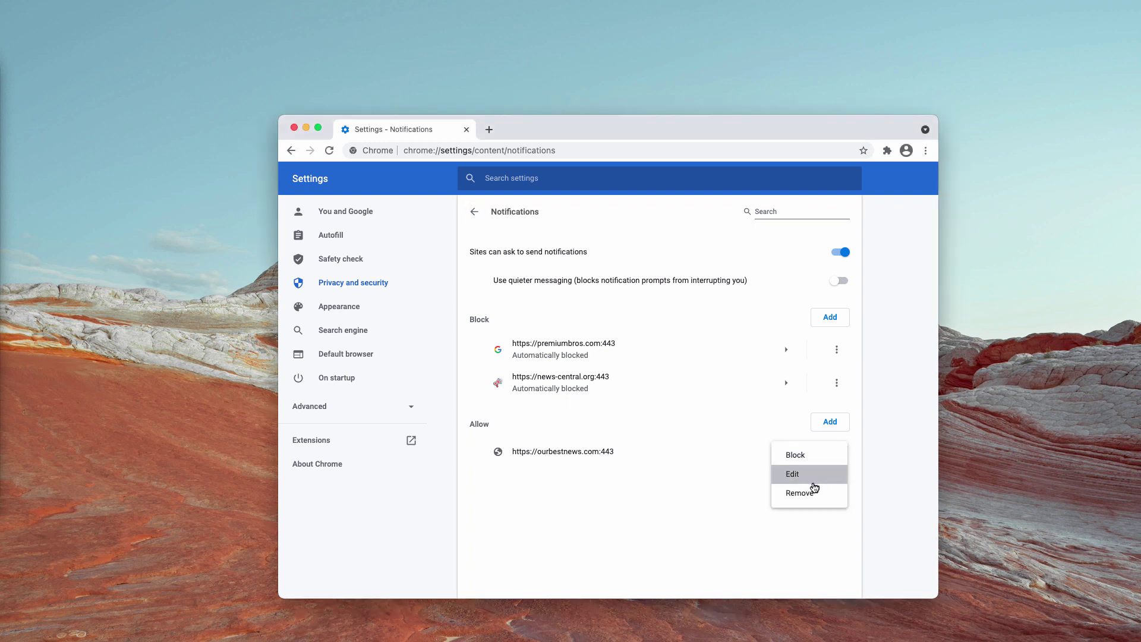
left_click(814, 493)
left_click(510, 151)
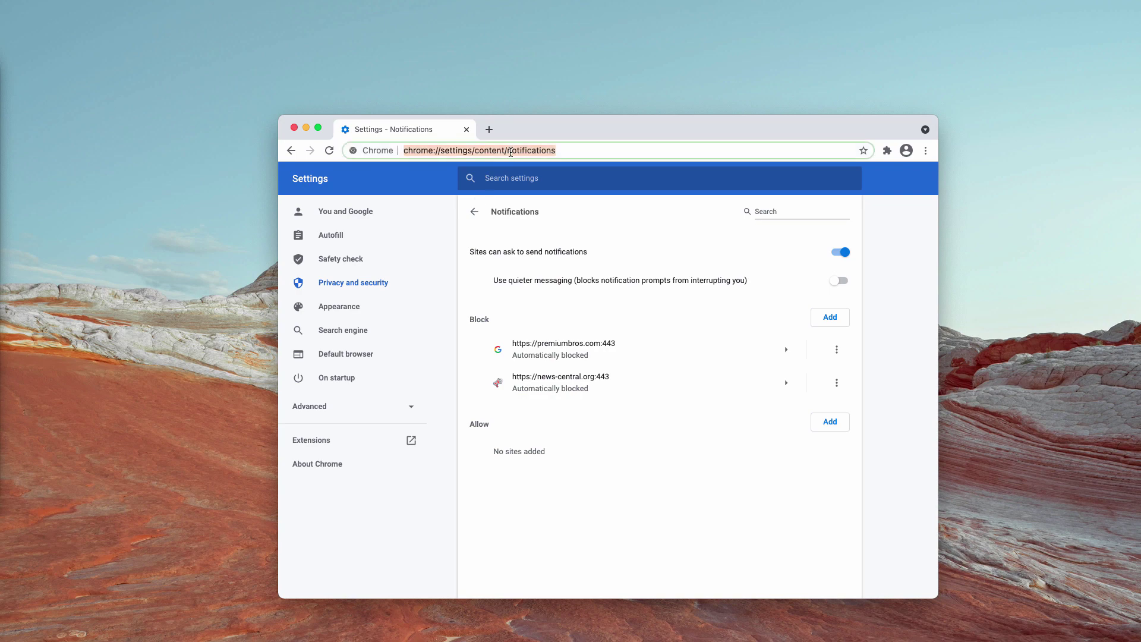
type("combocleaner.com")
key("Return")
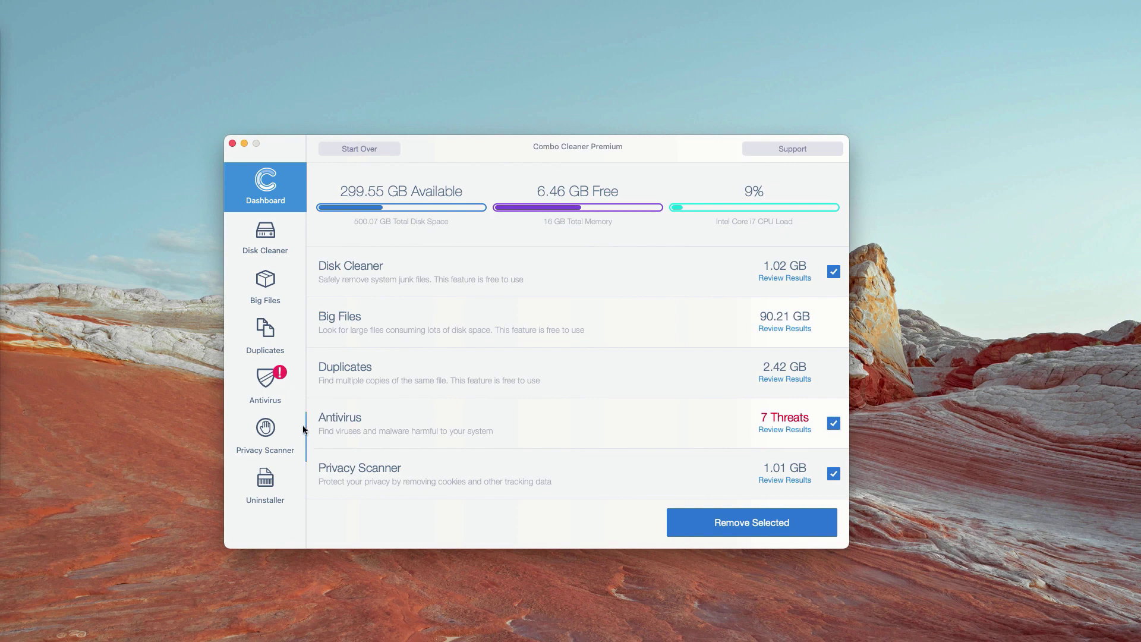
Step: Show the Antivirus results listing the 7 adware threats in Downloads
left_click(265, 390)
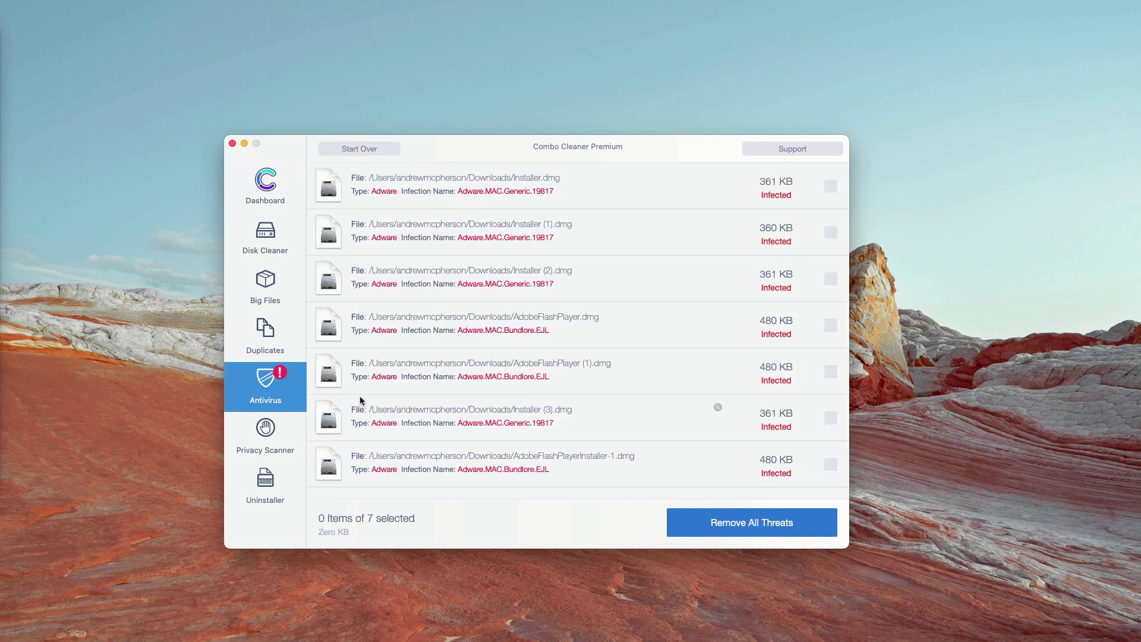
left_click(266, 187)
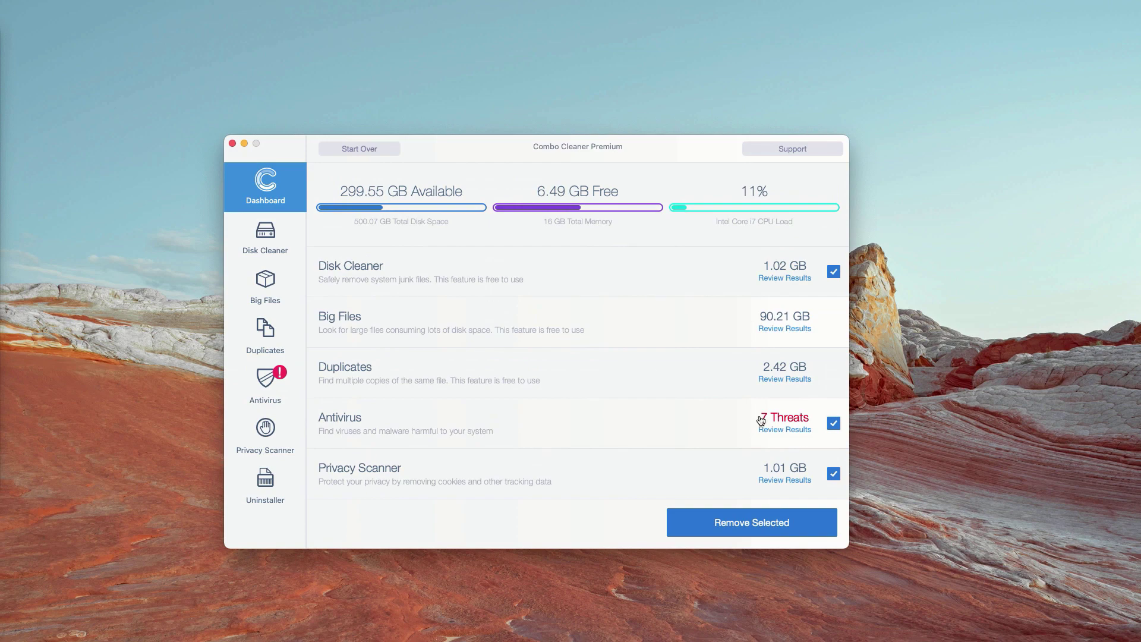
left_click(790, 432)
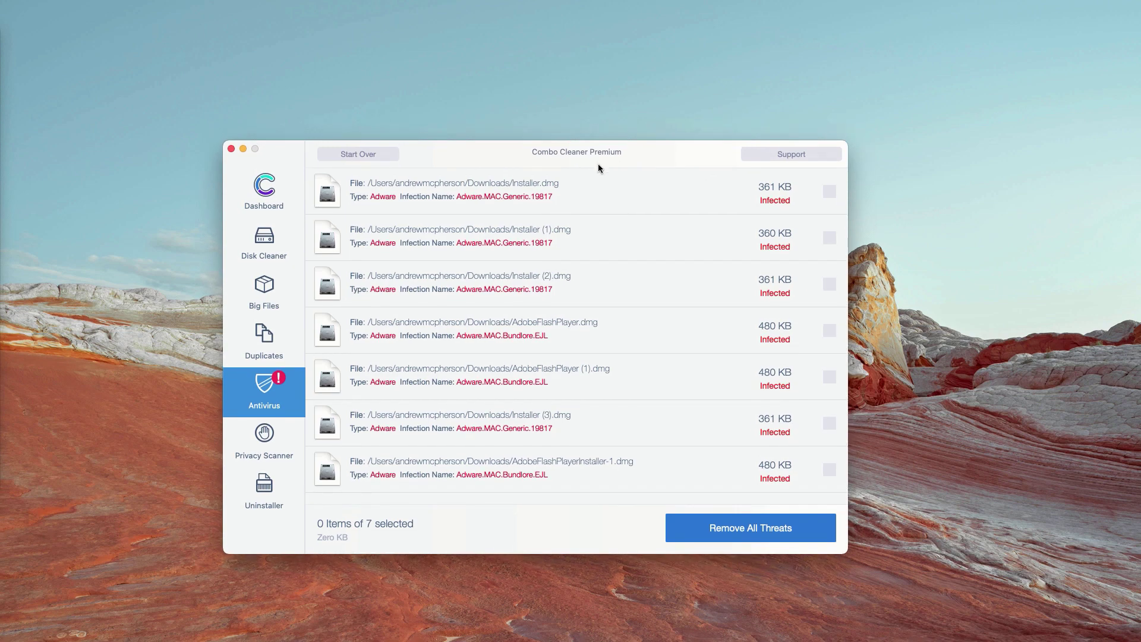
left_click_drag(637, 150, 605, 153)
Step: Reveal Installer.dmg in Downloads, move it to the Trash, and close Finder
left_click(716, 182)
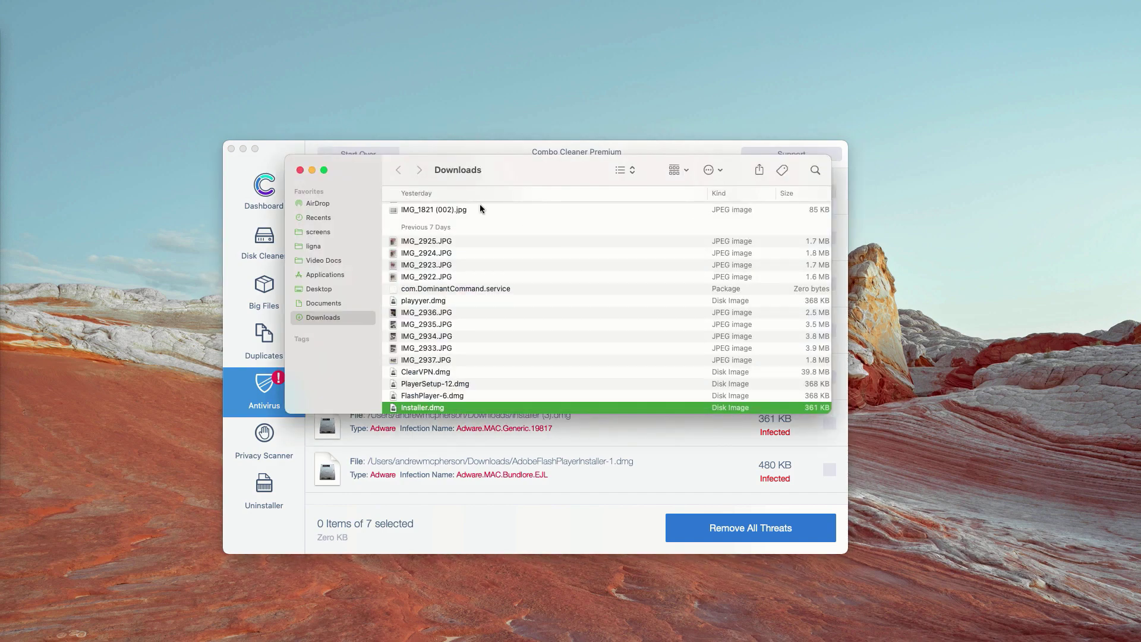
scroll(495, 391, "down", 3)
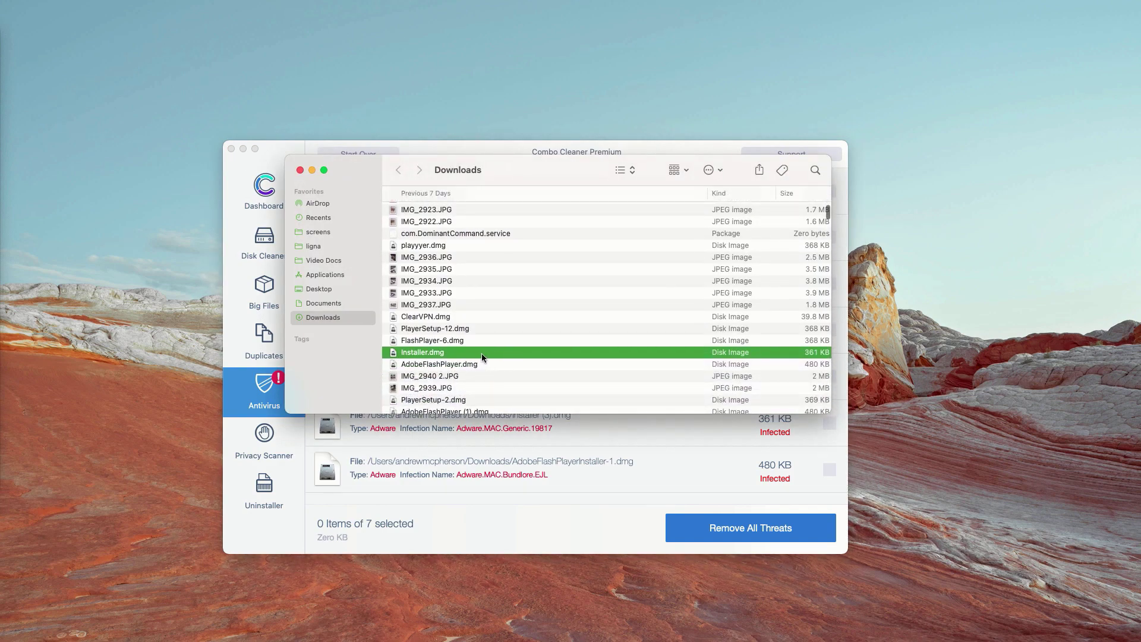
right_click(454, 357)
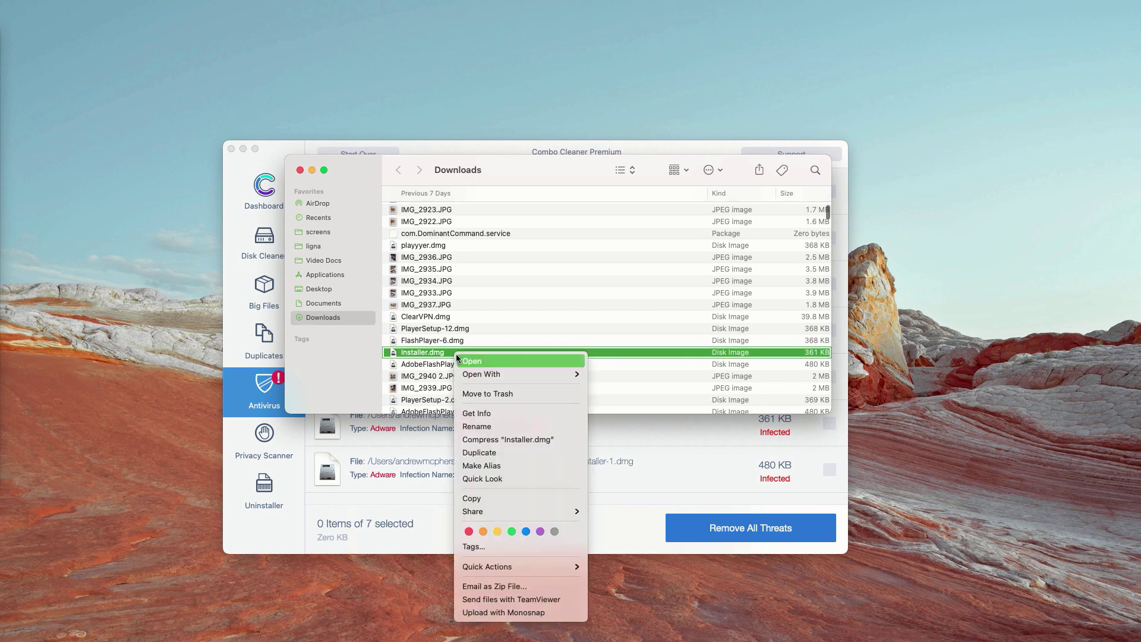
left_click(497, 389)
left_click(300, 170)
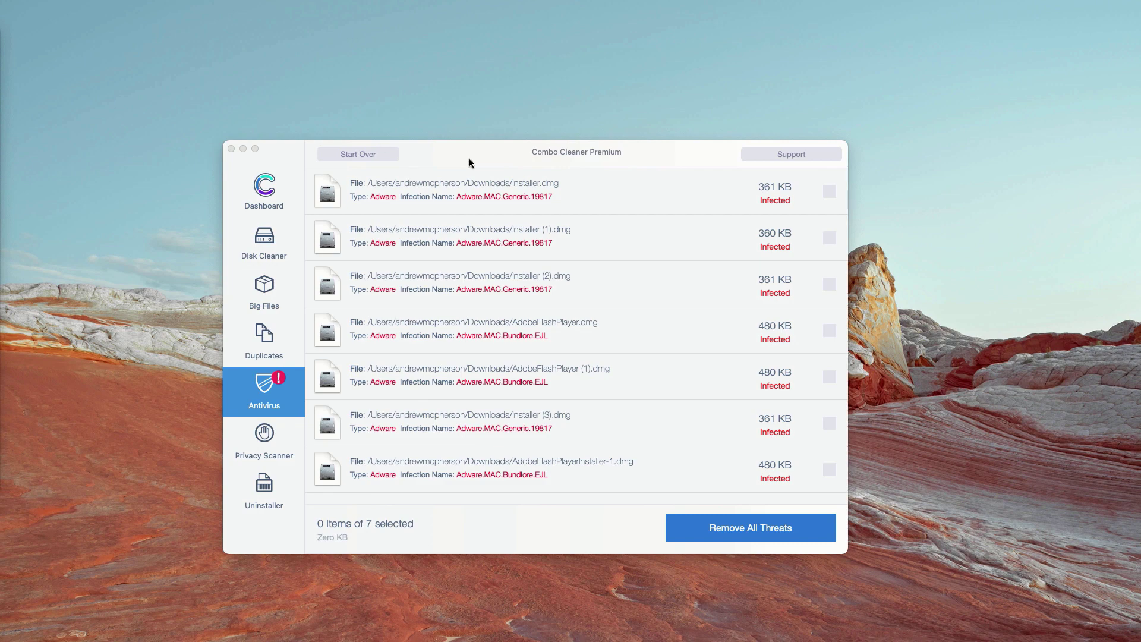
Step: Reveal Installer (1).dmg in Downloads, move it to the Trash, and close Finder
left_click(716, 228)
right_click(554, 409)
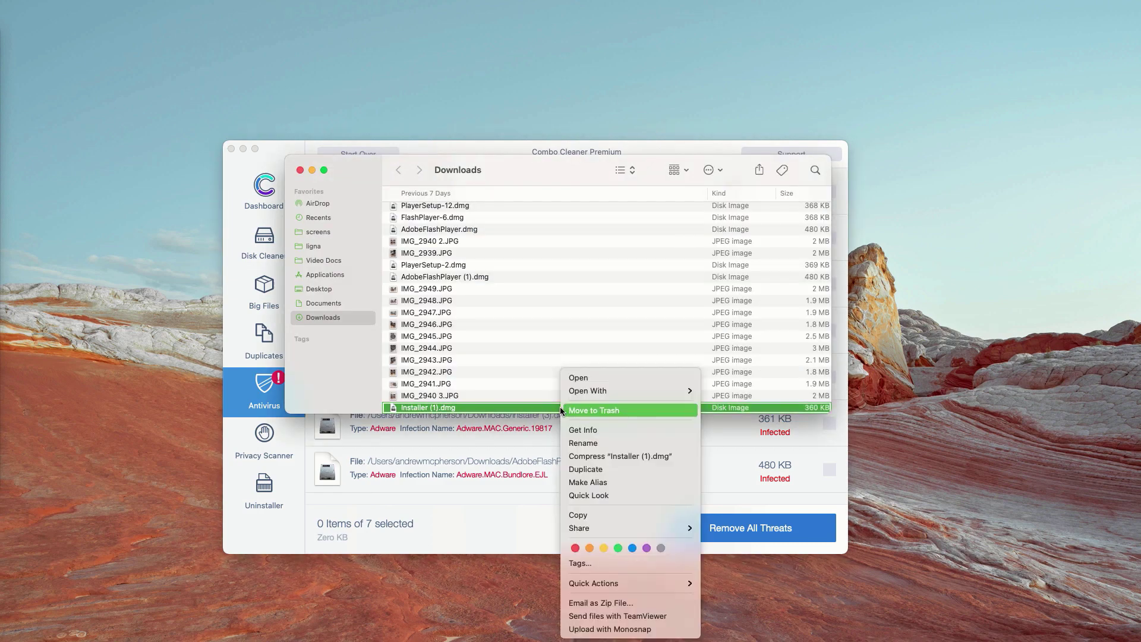
left_click(586, 410)
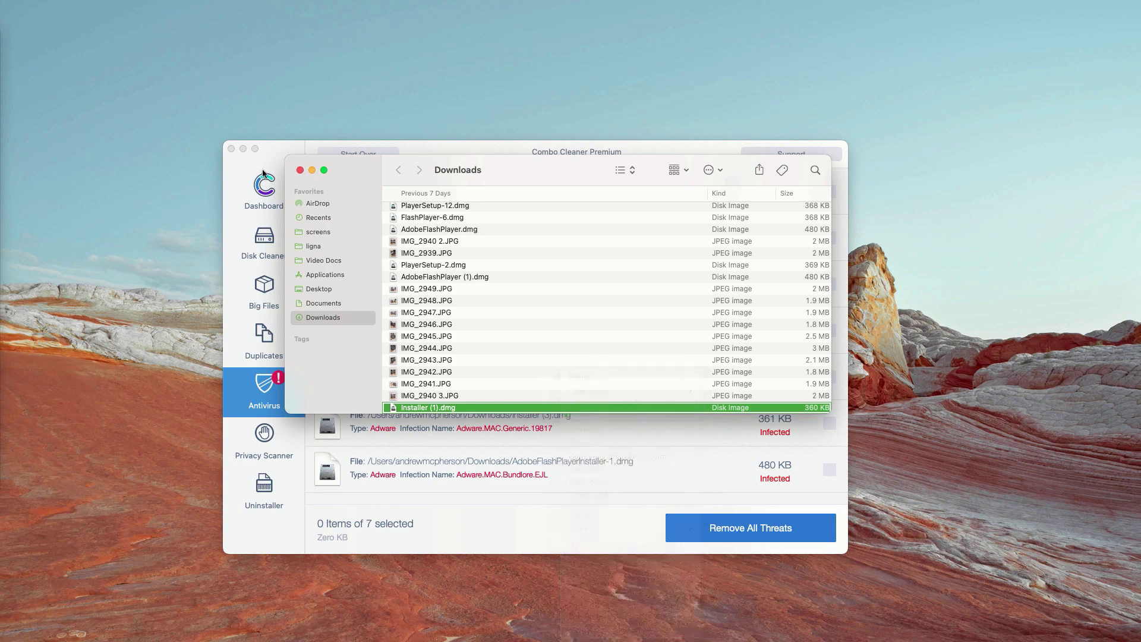
left_click(301, 170)
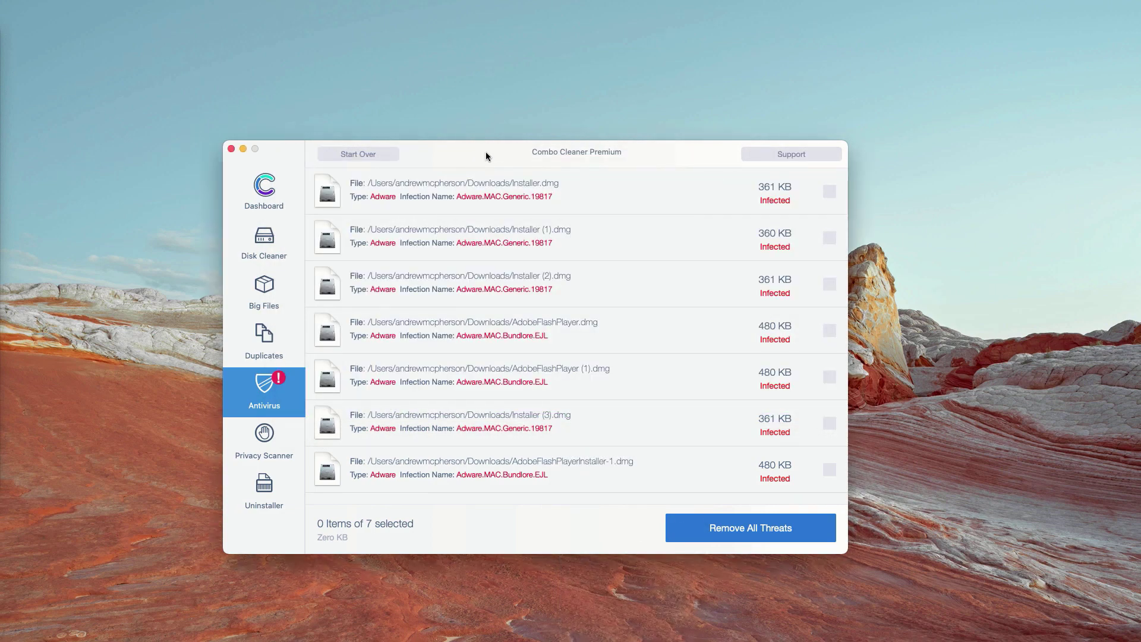